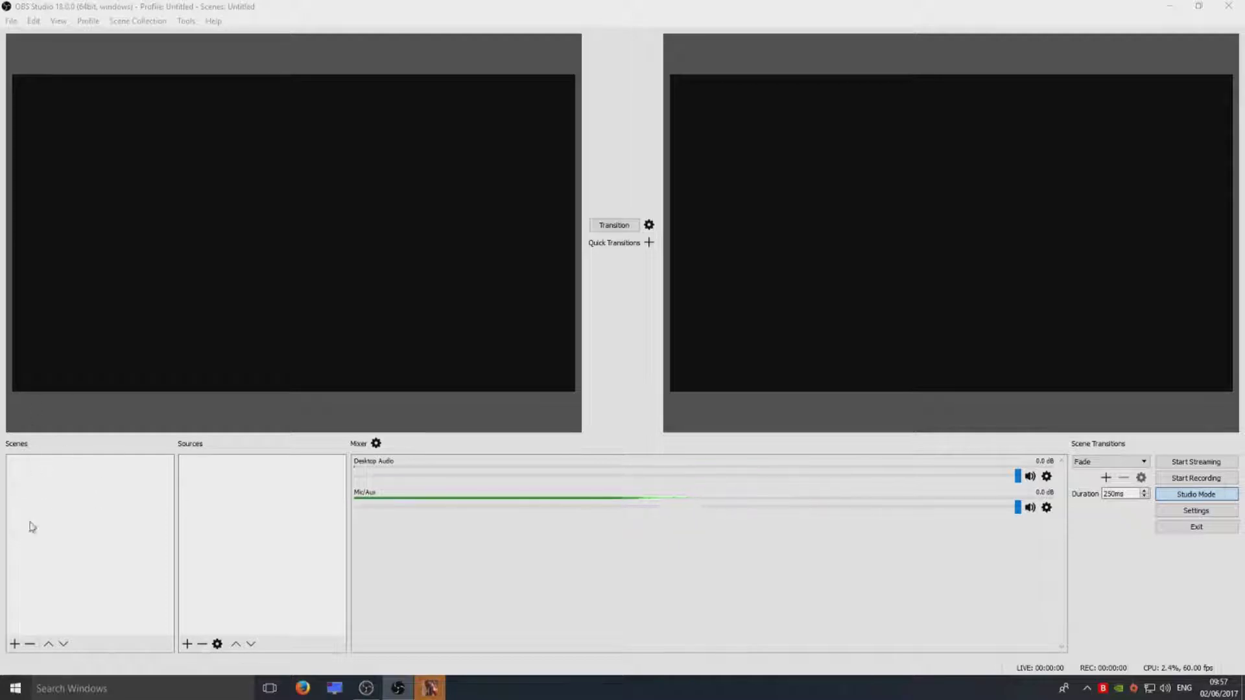
# Add a new scene to the Scenes list, keeping the default name 'Scene 2'
pyautogui.rightClick(24, 483)
pyautogui.click(66, 491)
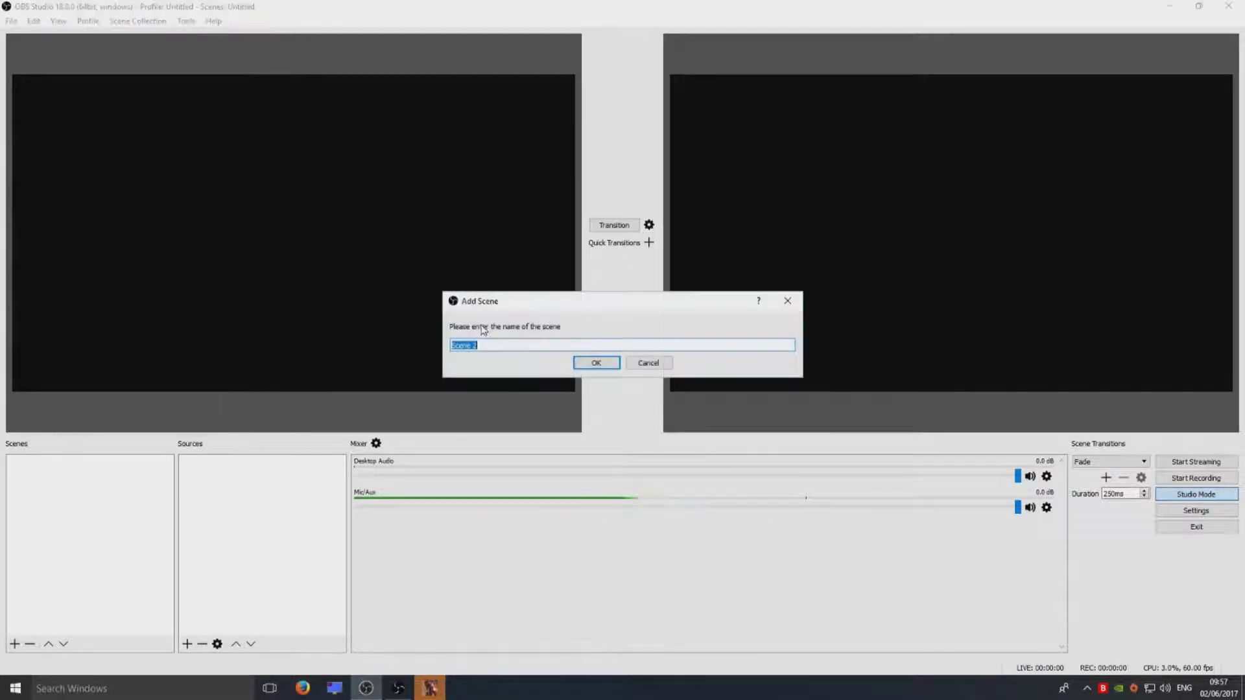
pyautogui.click(595, 363)
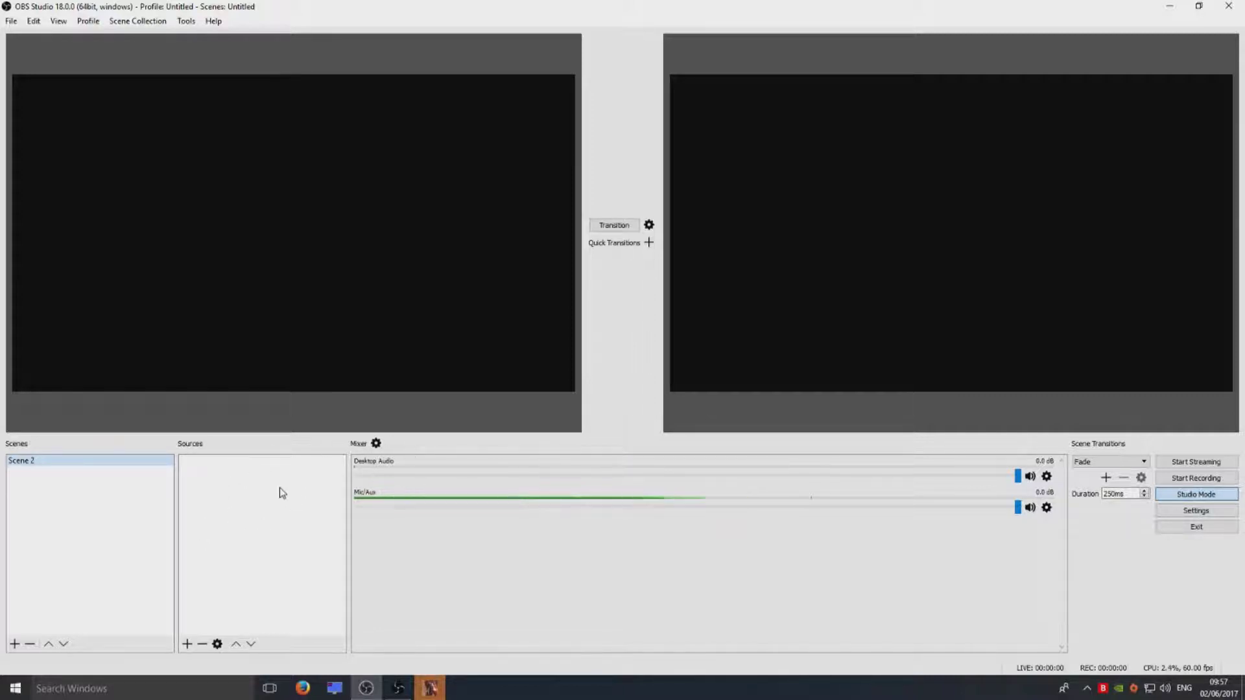
# Create a new Game Capture source in Scene 2 and open its properties
pyautogui.rightClick(231, 481)
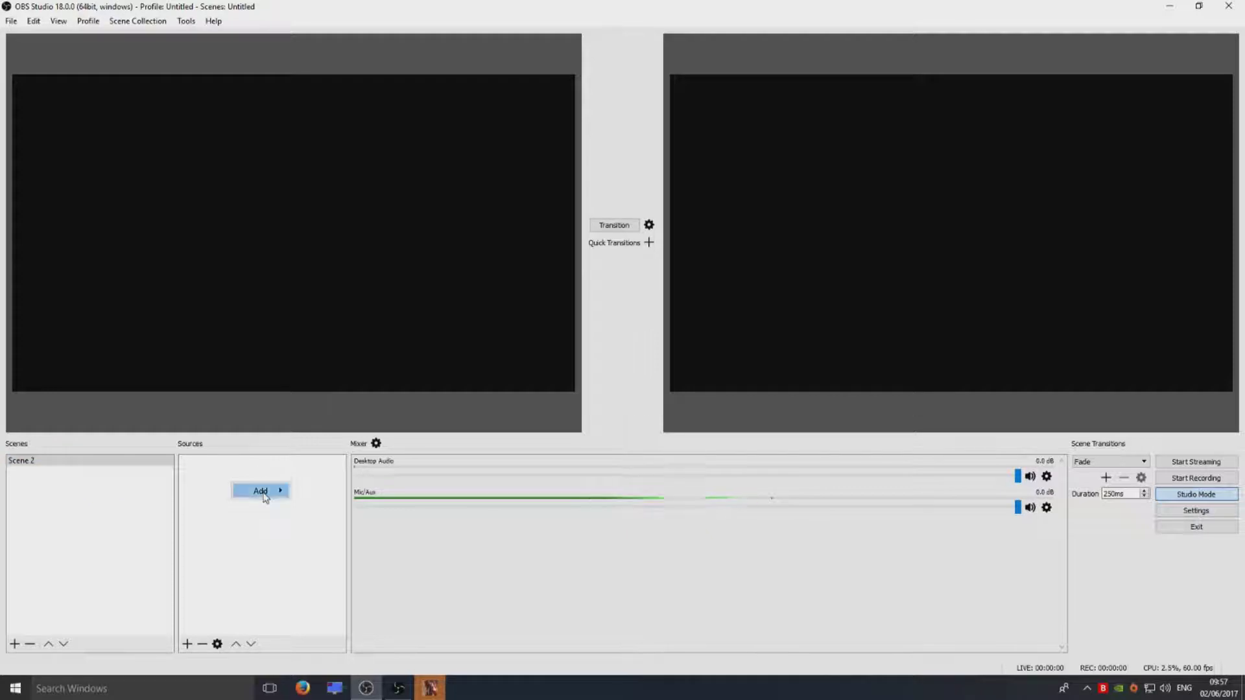
pyautogui.moveTo(259, 490)
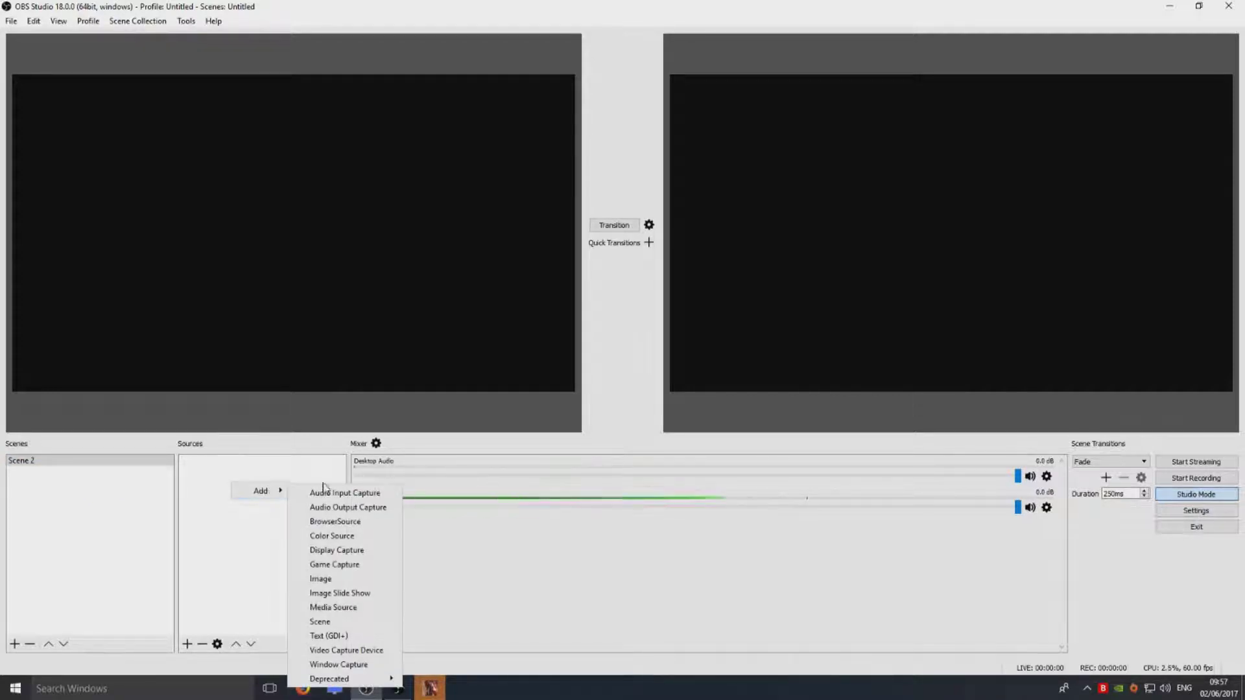
pyautogui.click(361, 566)
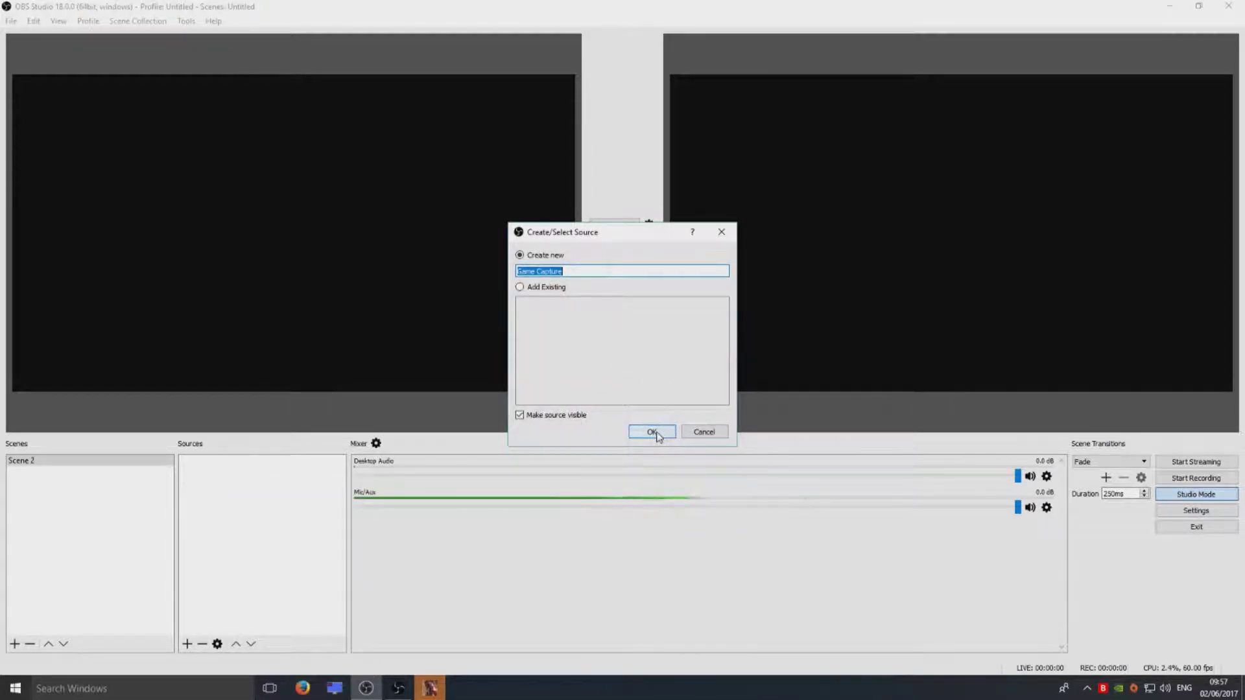
pyautogui.click(653, 432)
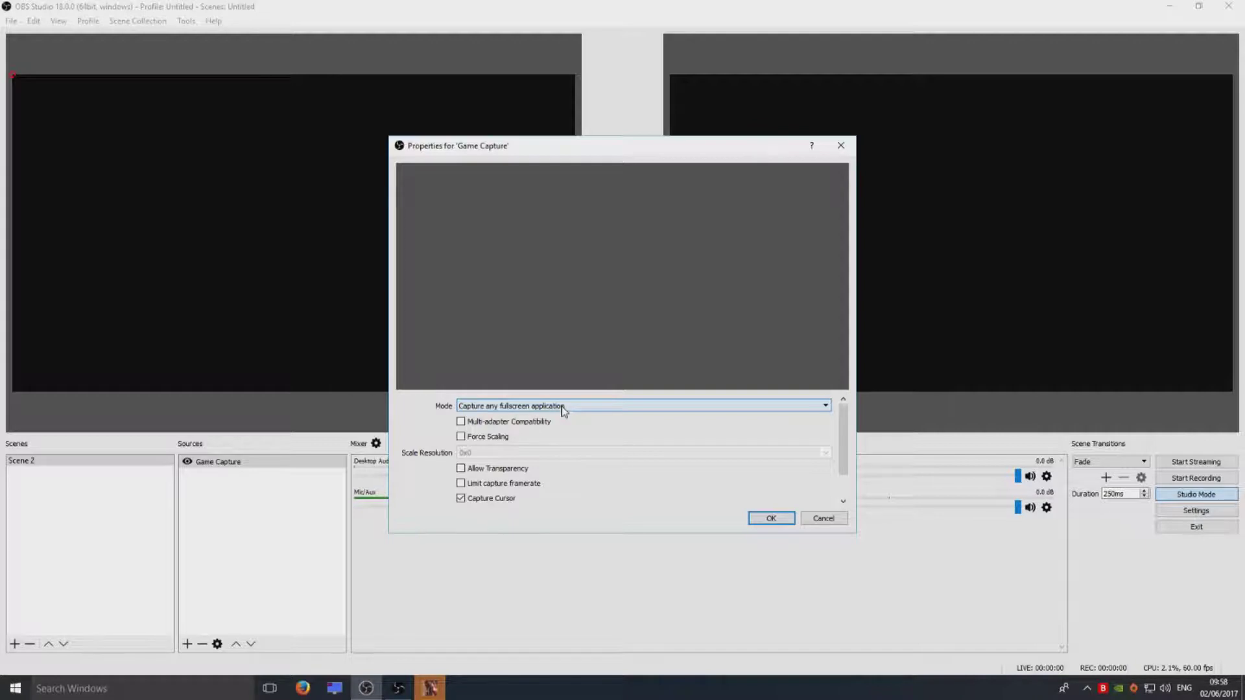
# Set the Game Capture mode to 'Capture specific window' targeting [bf1.exe]: Battlefield 1
pyautogui.click(563, 411)
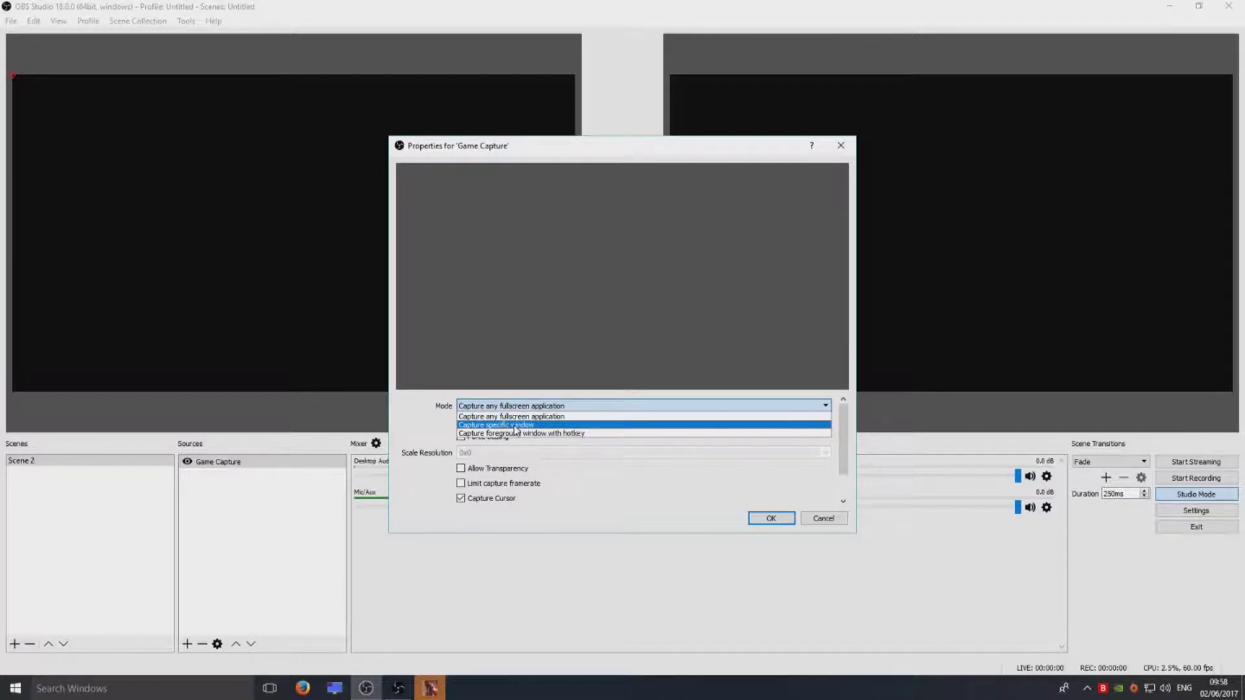
pyautogui.click(516, 425)
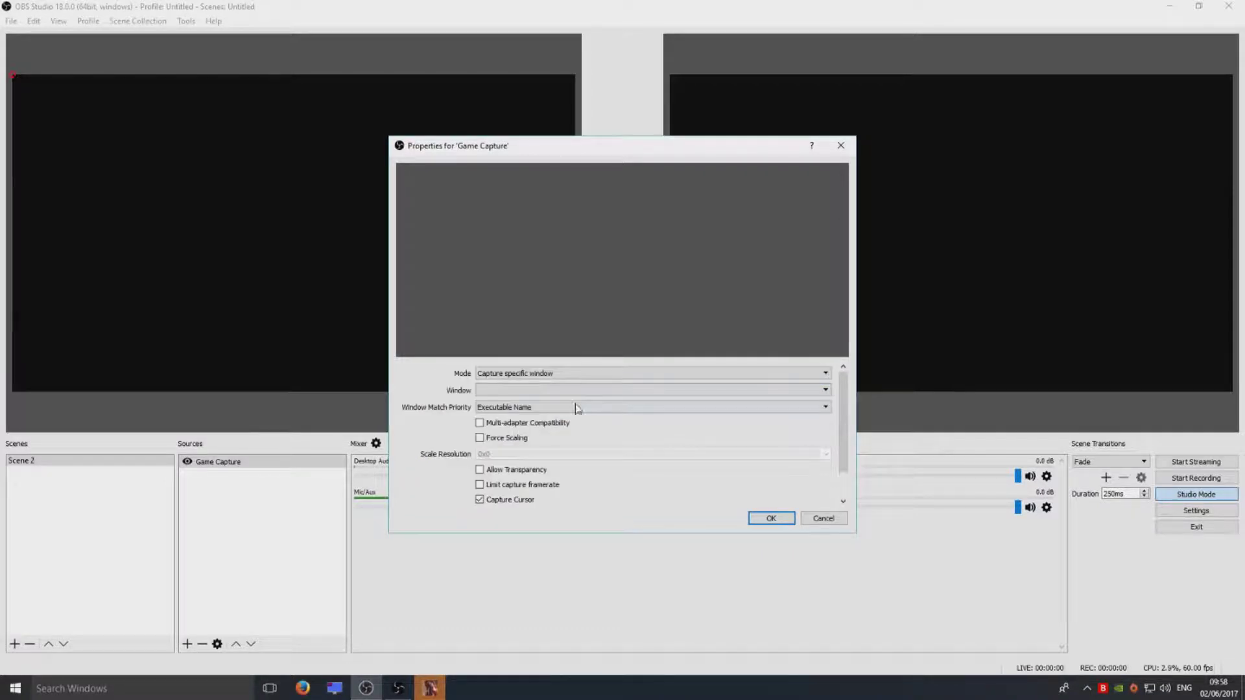
pyautogui.click(538, 390)
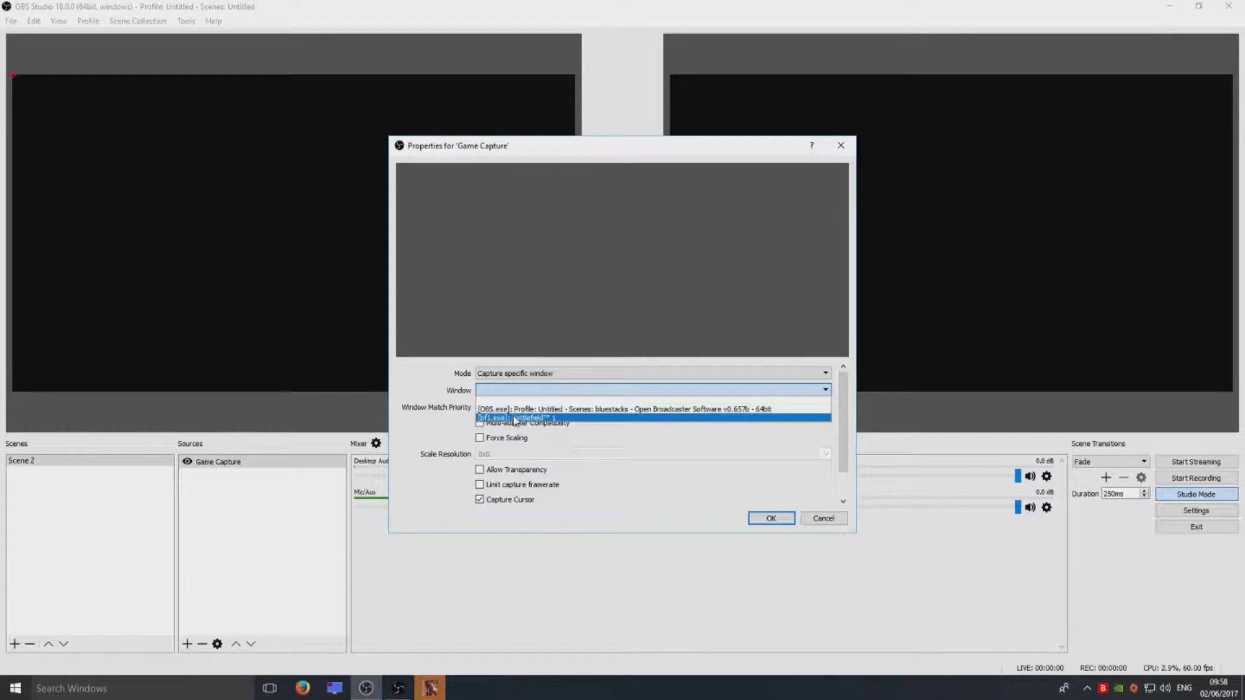
pyautogui.click(513, 418)
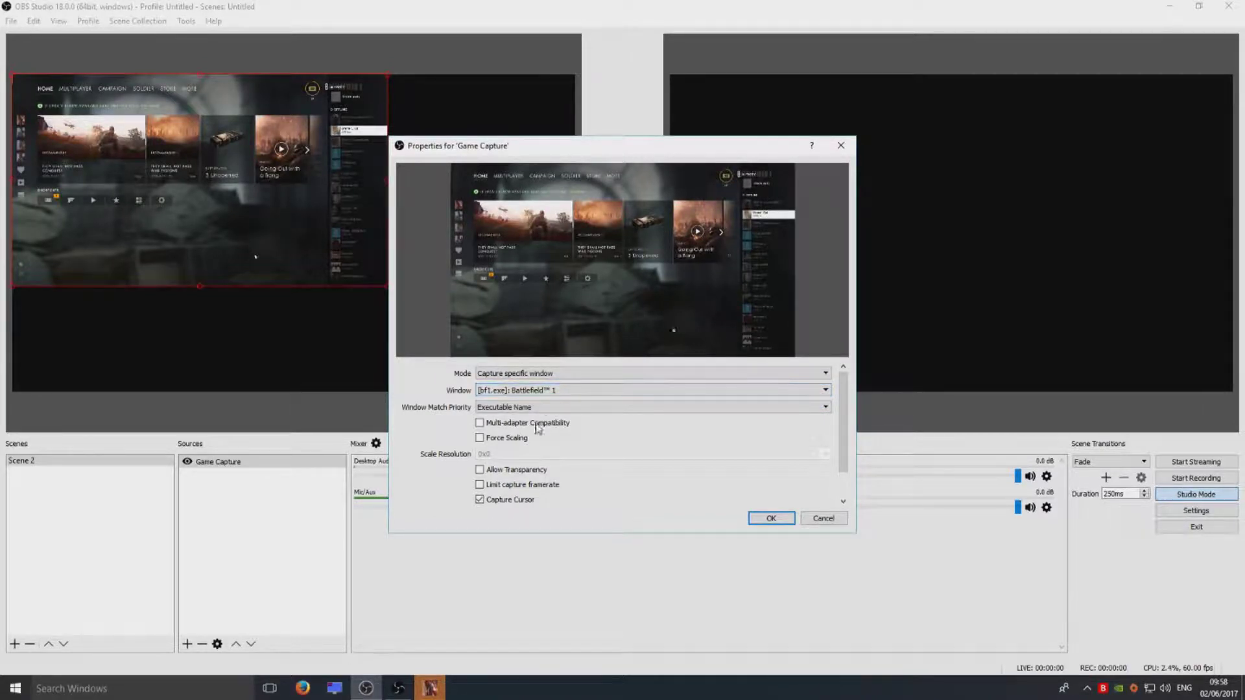
# Review the remaining Game Capture properties and accept them with Battlefield 1 in the preview
pyautogui.scroll(-2, 840, 458)
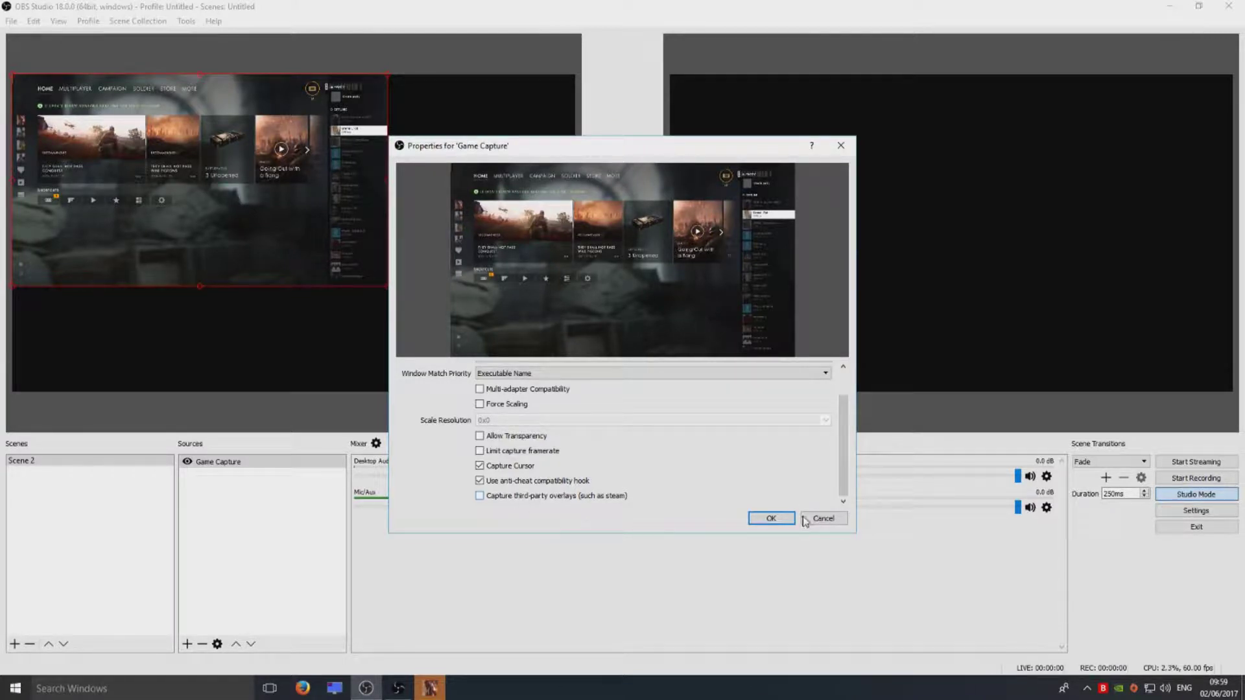
pyautogui.click(758, 519)
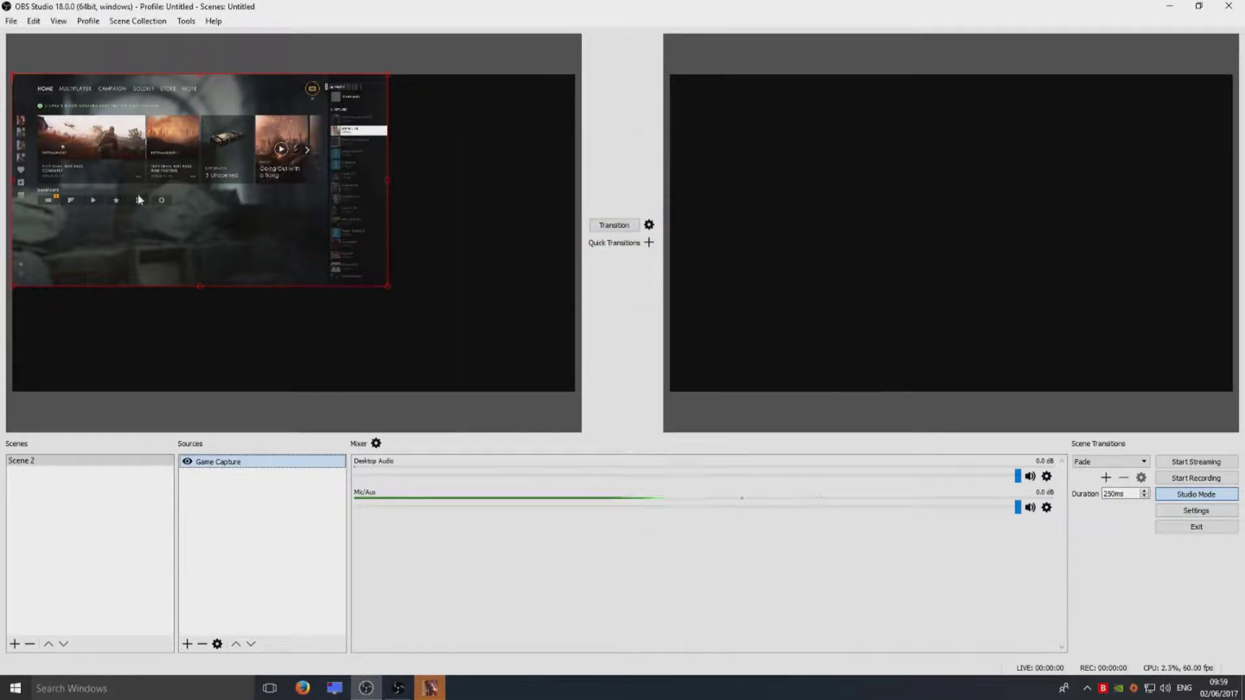
pyautogui.rightClick(219, 169)
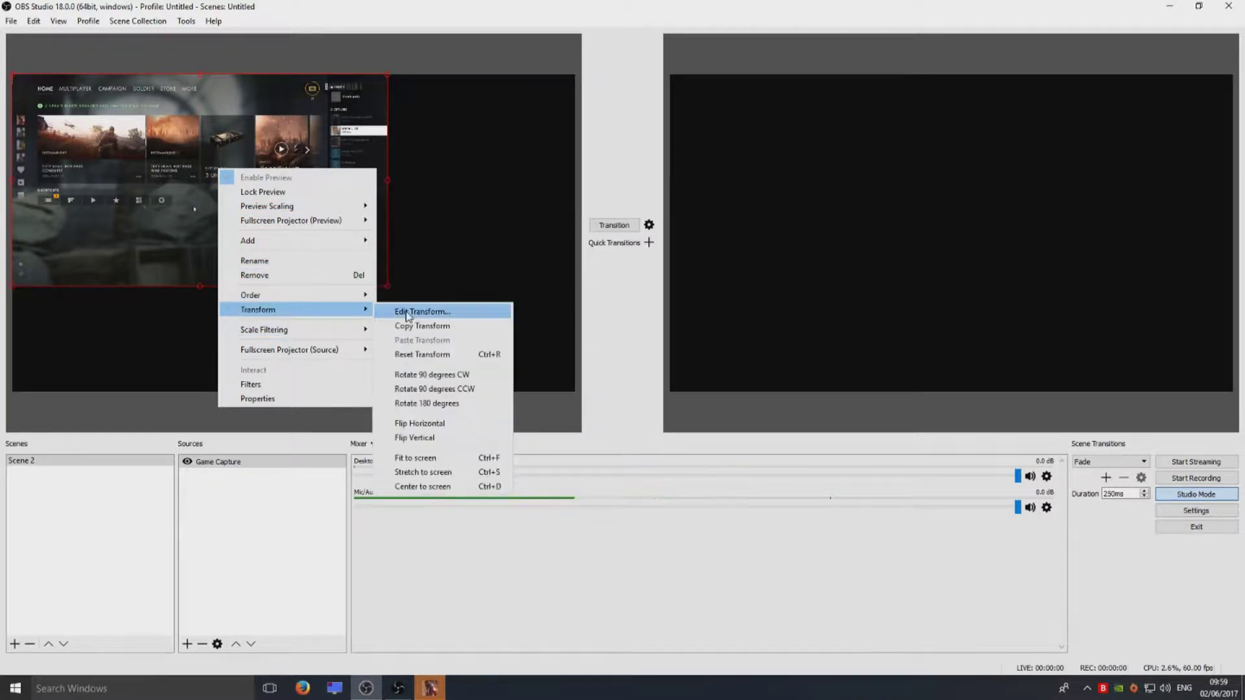
pyautogui.moveTo(292, 309)
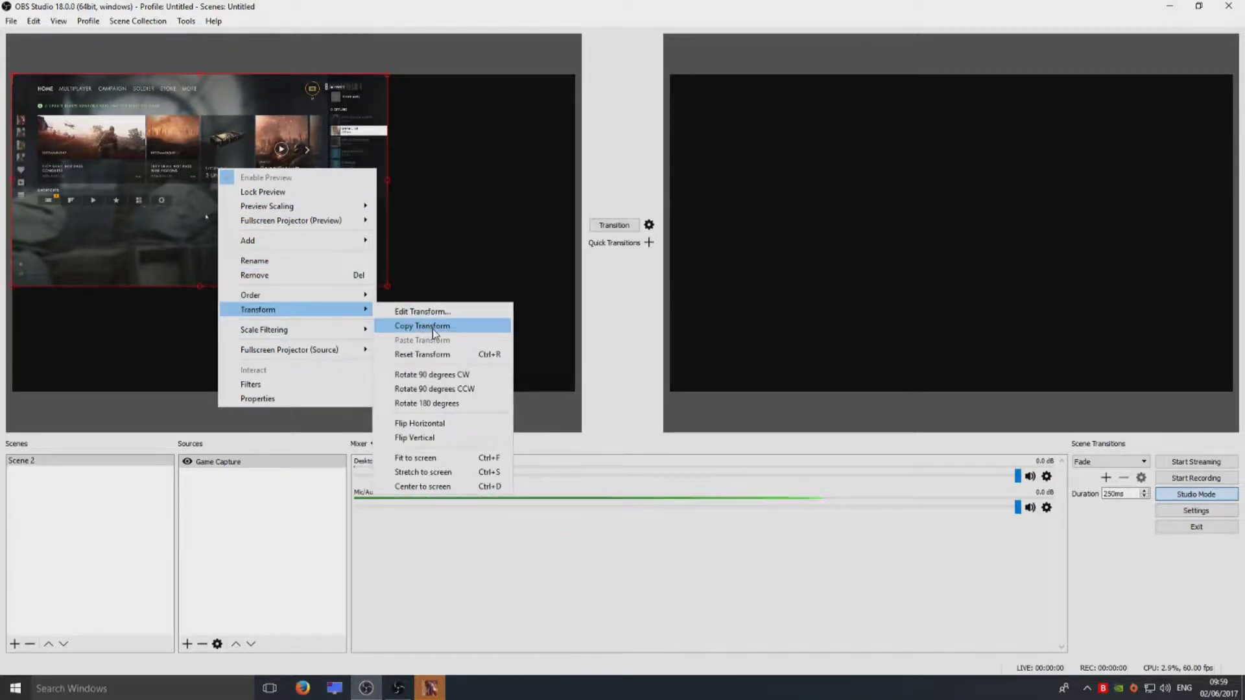
# Stretch the Battlefield 1 capture to screen and transition it to the program view
pyautogui.click(449, 473)
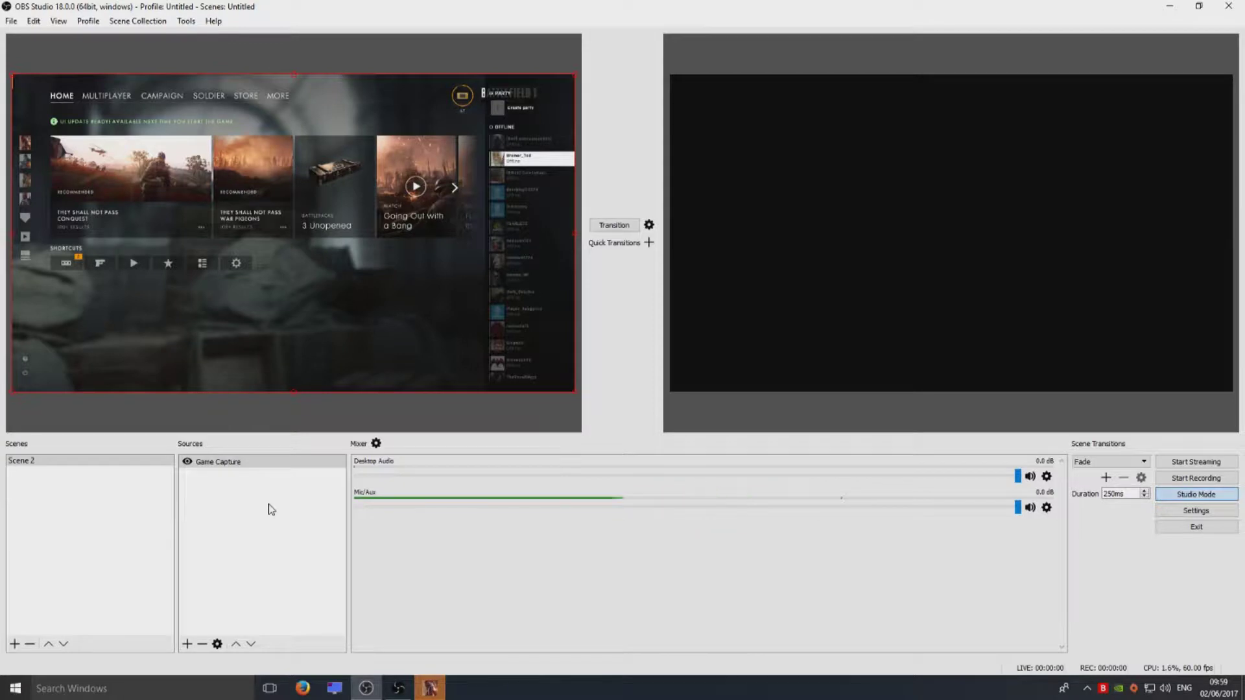
pyautogui.click(614, 225)
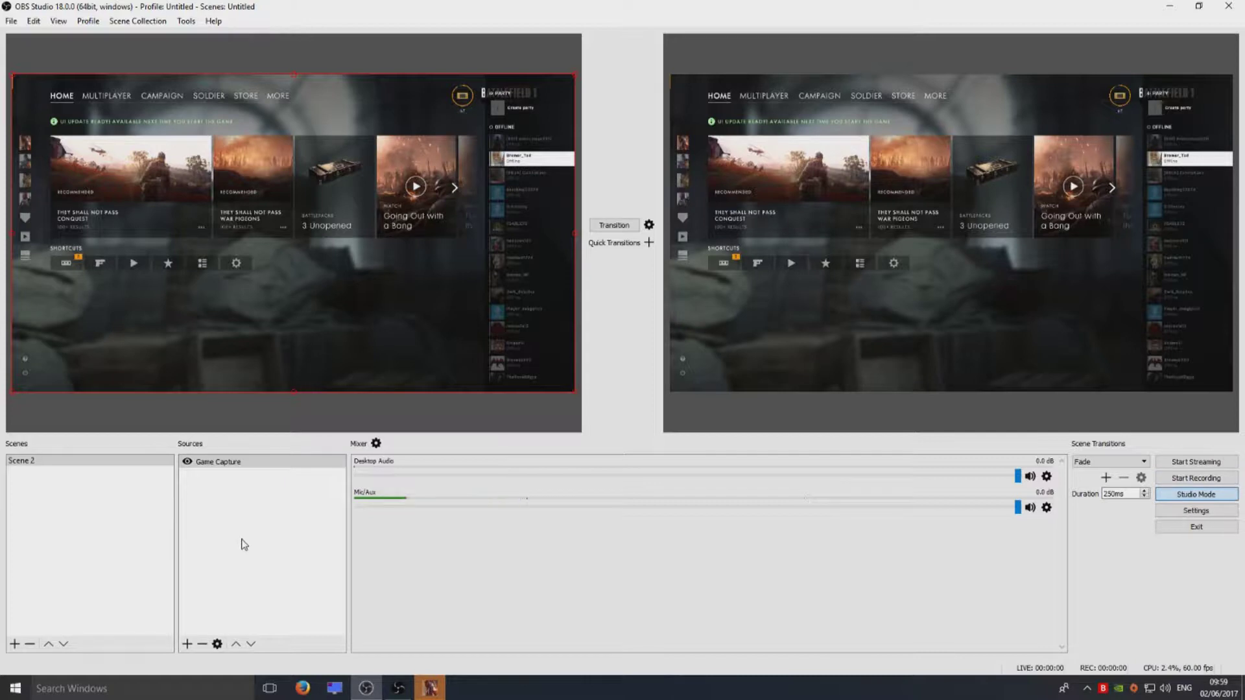
pyautogui.rightClick(228, 502)
pyautogui.moveTo(257, 509)
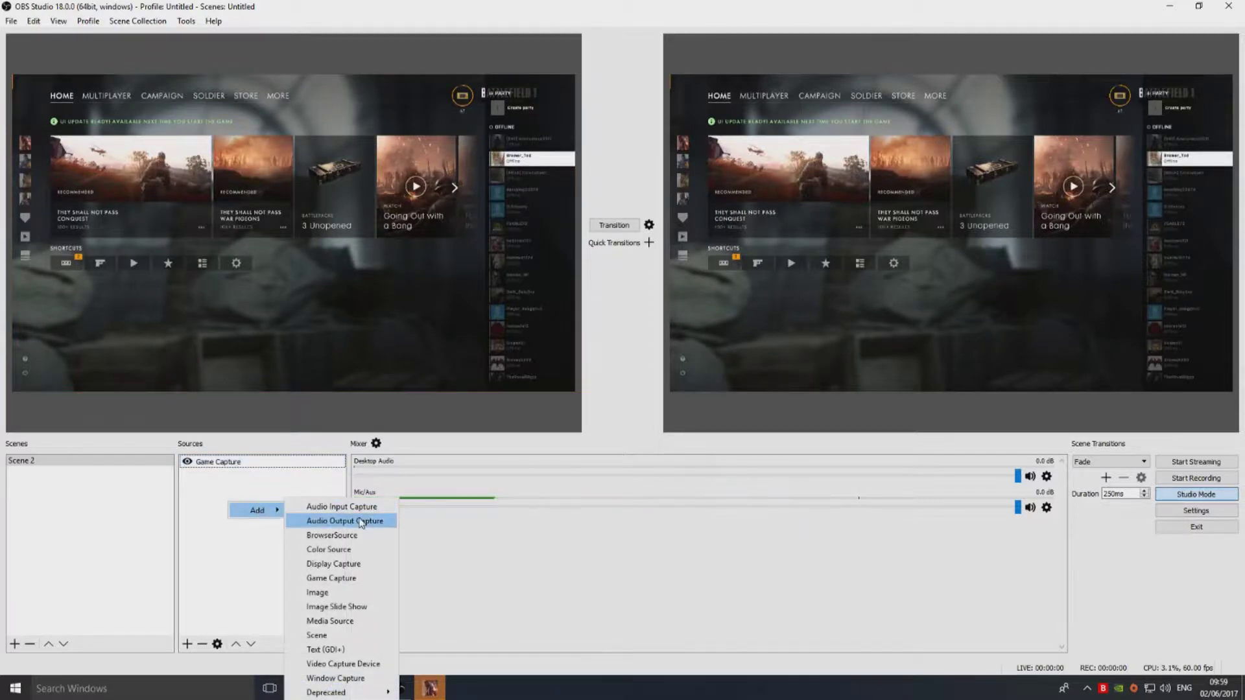
# Add a Video Capture Device source using the Logitech HD Pro Webcam C920
pyautogui.click(343, 663)
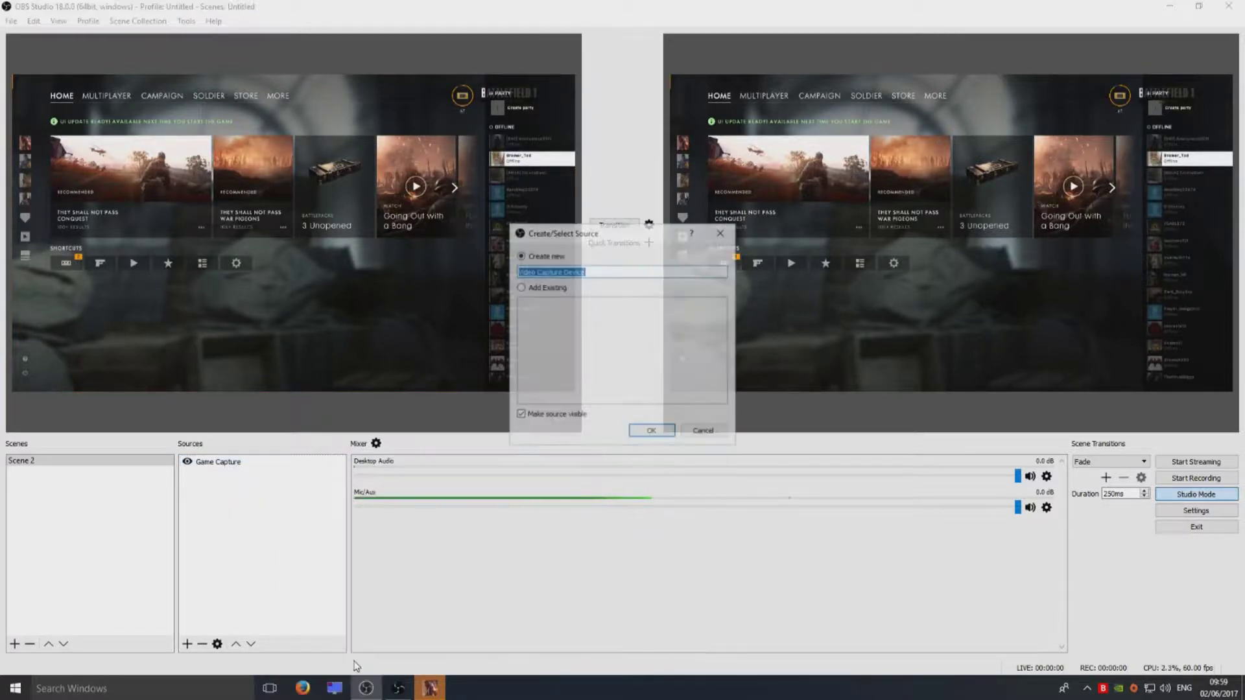
pyautogui.click(652, 431)
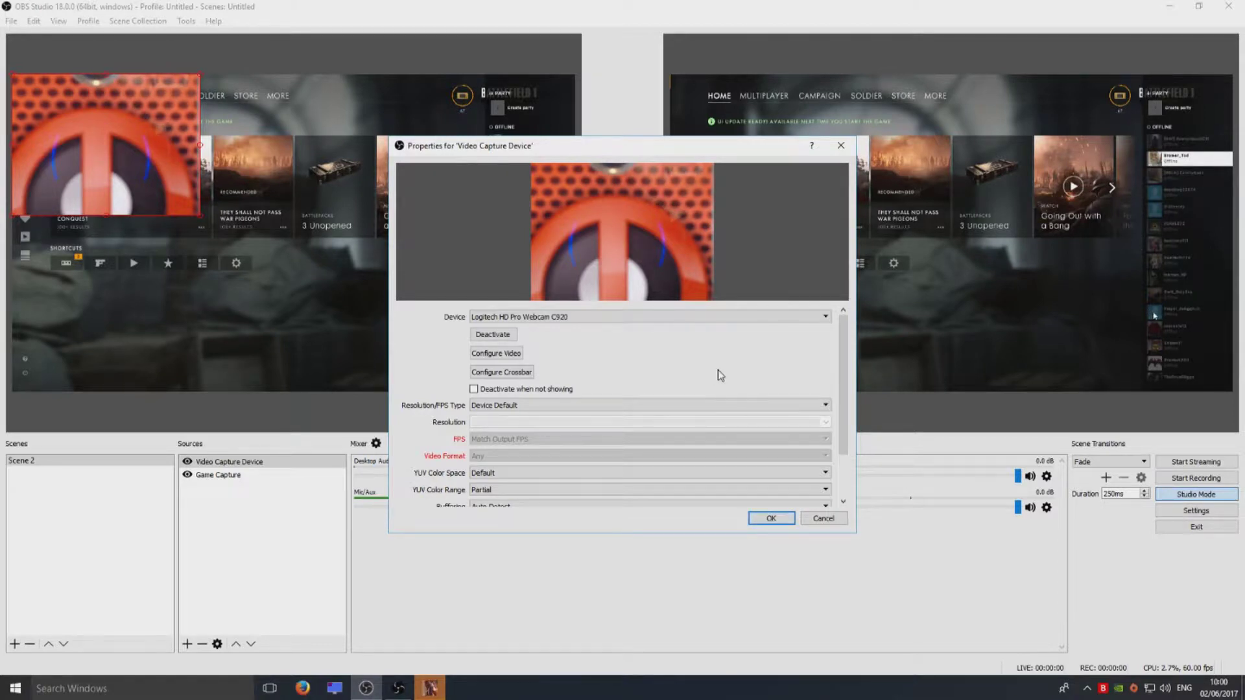
pyautogui.moveTo(844, 383)
pyautogui.mouseDown()
pyautogui.moveTo(853, 407)
pyautogui.moveTo(864, 339)
pyautogui.mouseUp()
pyautogui.click(771, 518)
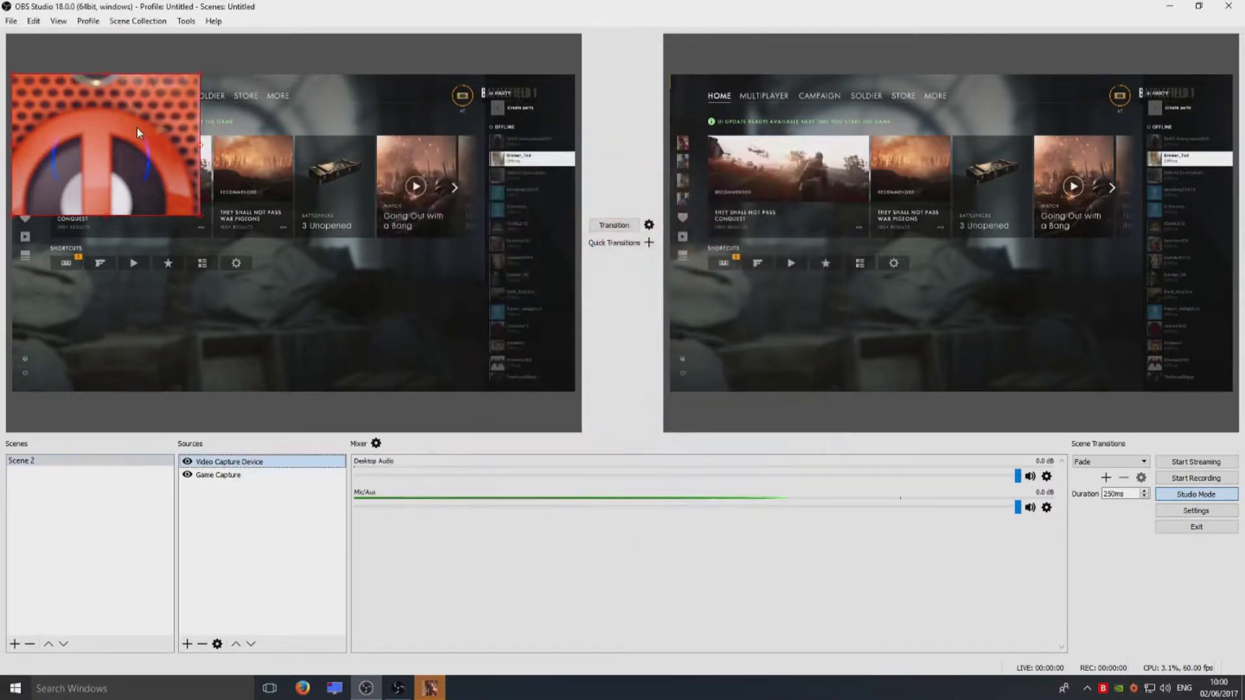
# Shrink the webcam overlay in the top-left corner and transition it to program
pyautogui.moveTo(138, 127)
pyautogui.mouseDown()
pyautogui.moveTo(122, 131)
pyautogui.moveTo(471, 149)
pyautogui.moveTo(513, 124)
pyautogui.mouseUp()
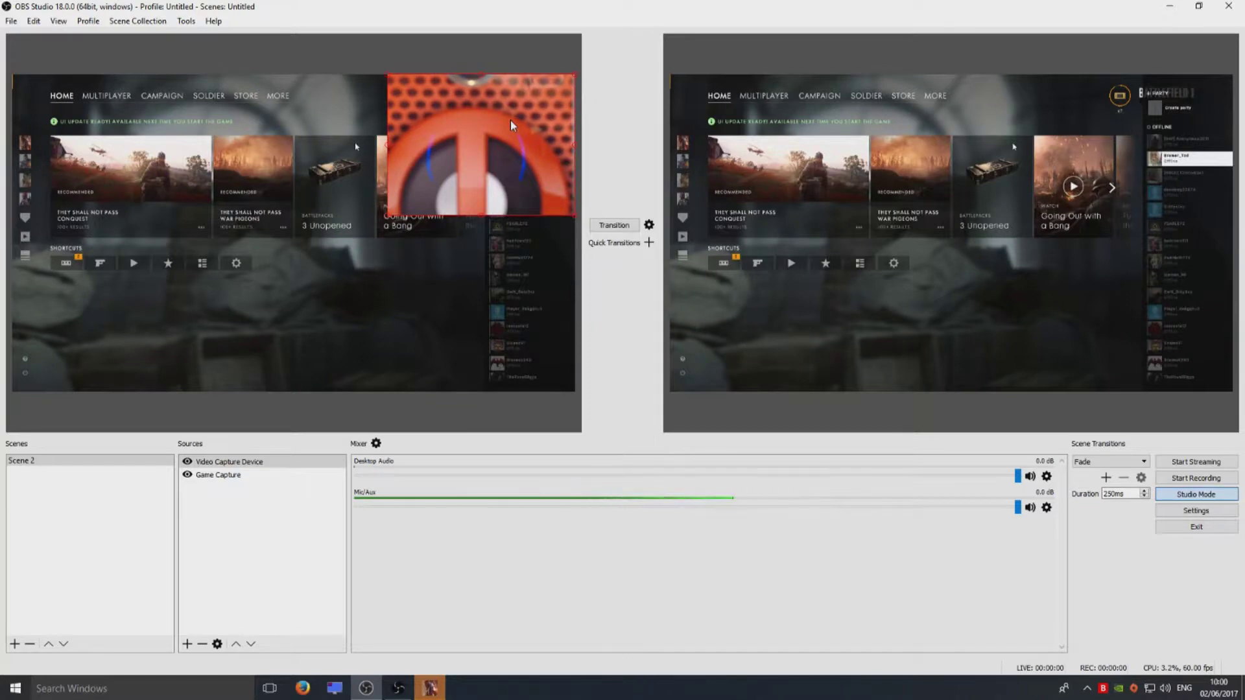
pyautogui.moveTo(511, 120); pyautogui.dragTo(130, 123)
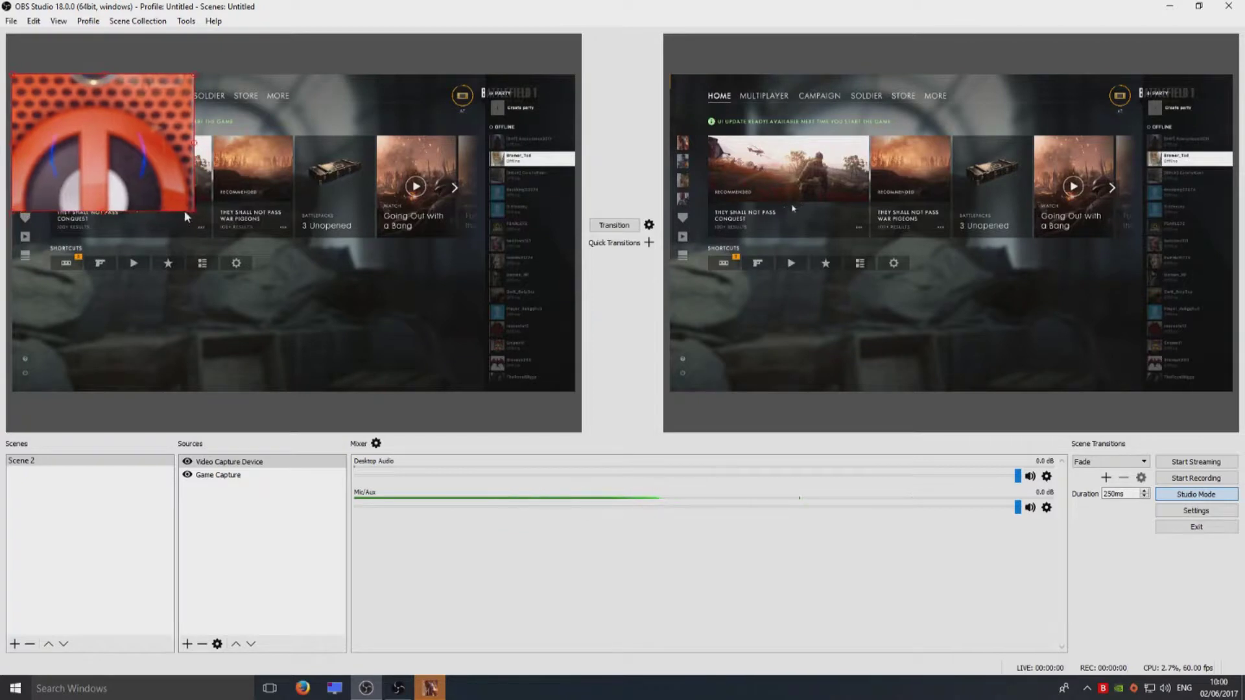
pyautogui.moveTo(197, 213); pyautogui.dragTo(185, 209)
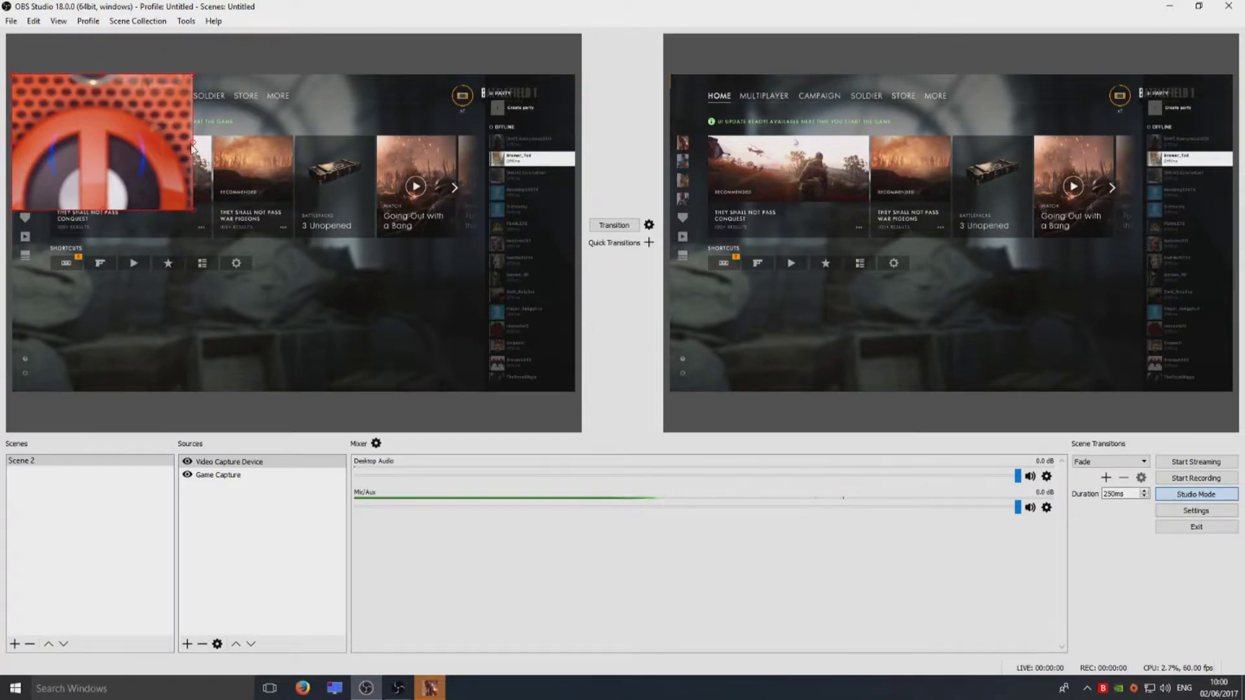
pyautogui.moveTo(192, 211)
pyautogui.mouseDown()
pyautogui.moveTo(16, 85)
pyautogui.moveTo(307, 393)
pyautogui.moveTo(172, 333)
pyautogui.moveTo(126, 189)
pyautogui.moveTo(29, 181)
pyautogui.moveTo(36, 192)
pyautogui.mouseUp()
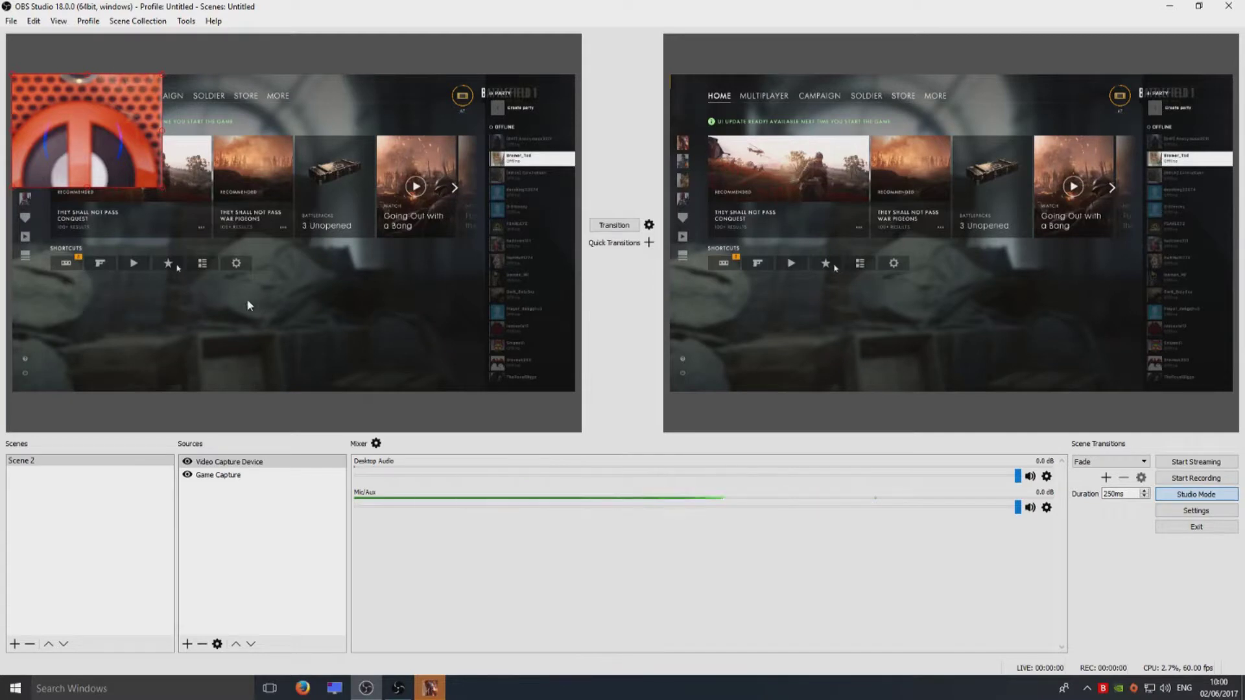
pyautogui.click(609, 228)
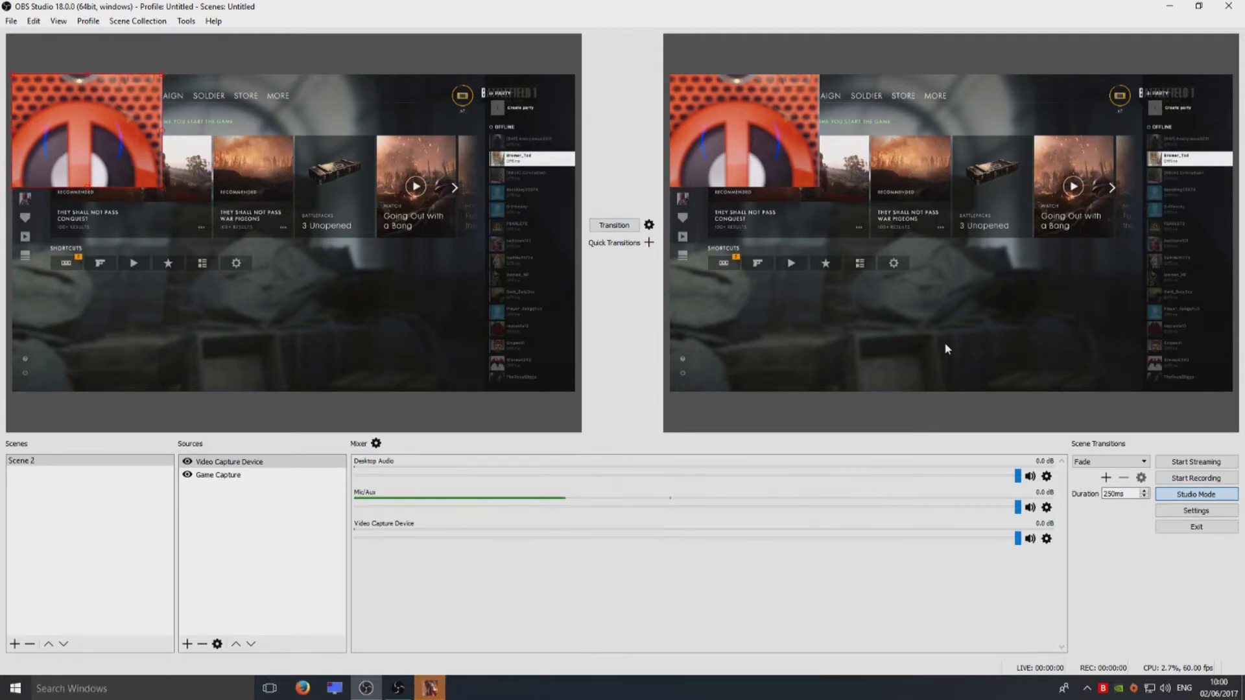
# Move the webcam overlay to the top-right corner and transition that layout live
pyautogui.moveTo(91, 119); pyautogui.dragTo(503, 118)
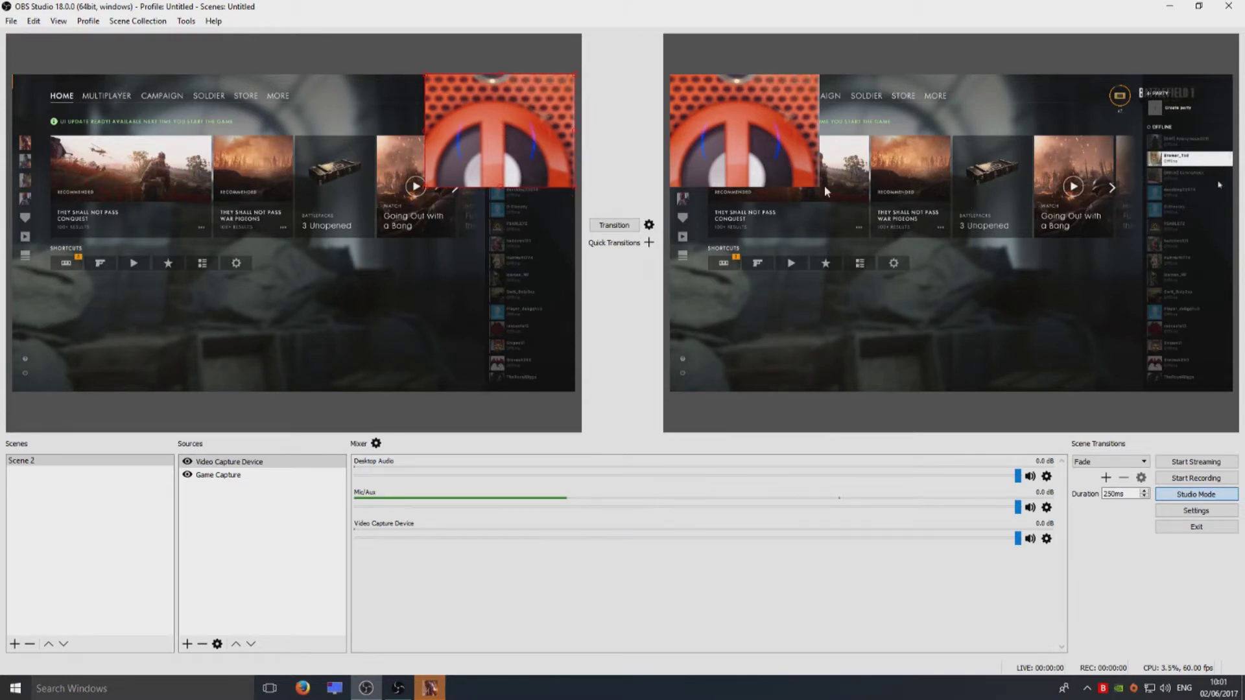
pyautogui.click(613, 225)
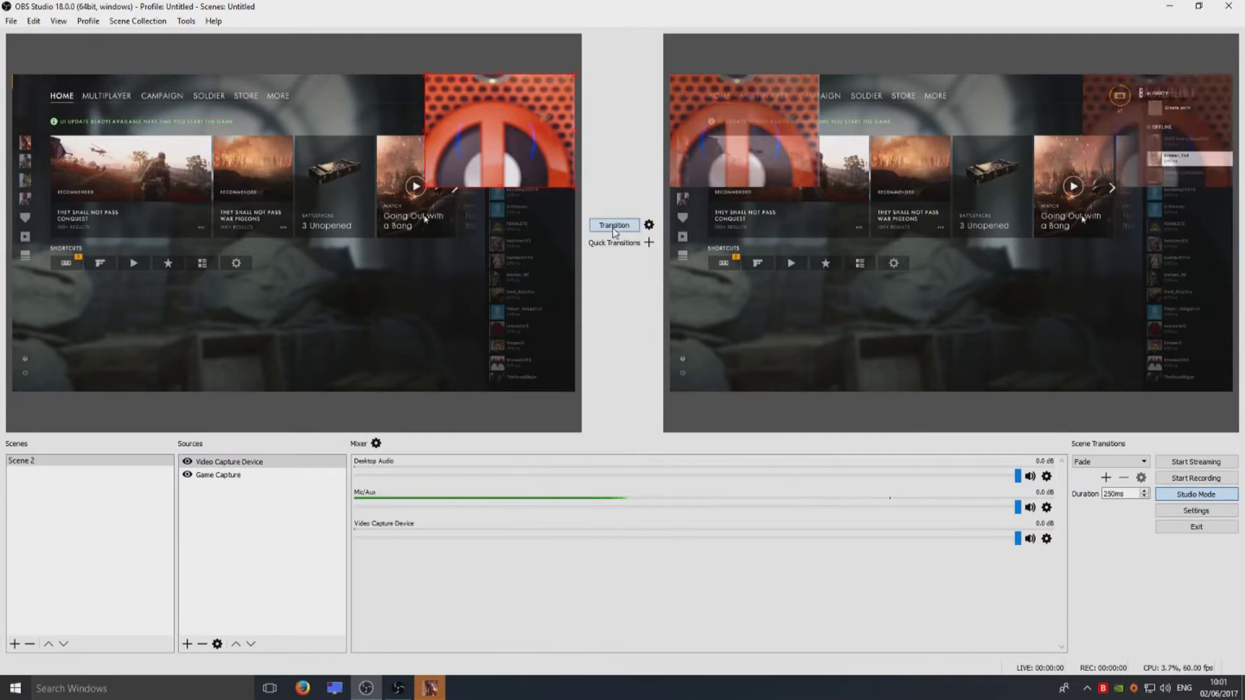